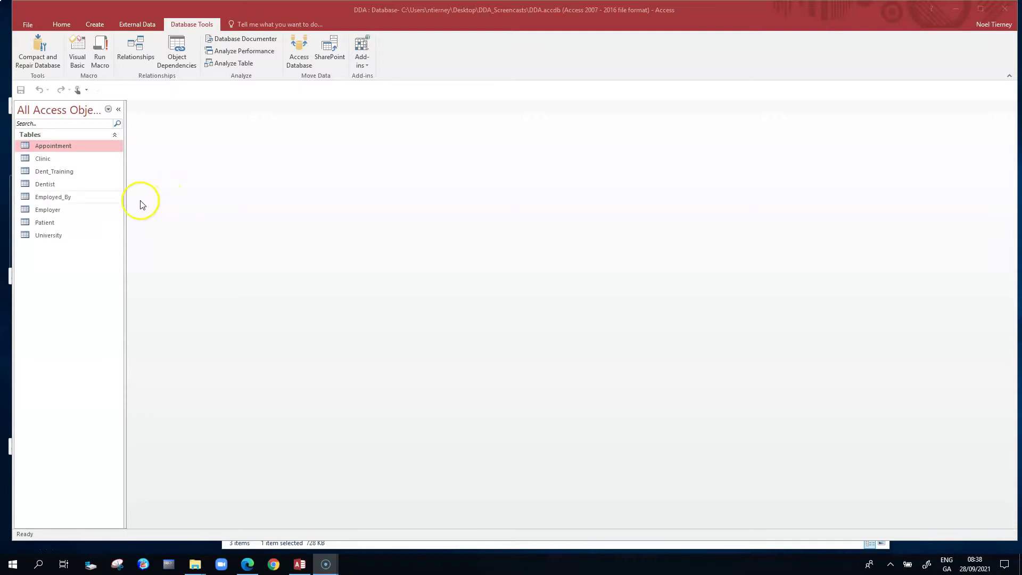
Step: Open the Patient and Appointment tables to compare their Pat_Id columns, and close both tables
{"action": "double_click", "coordinate": [51, 223]}
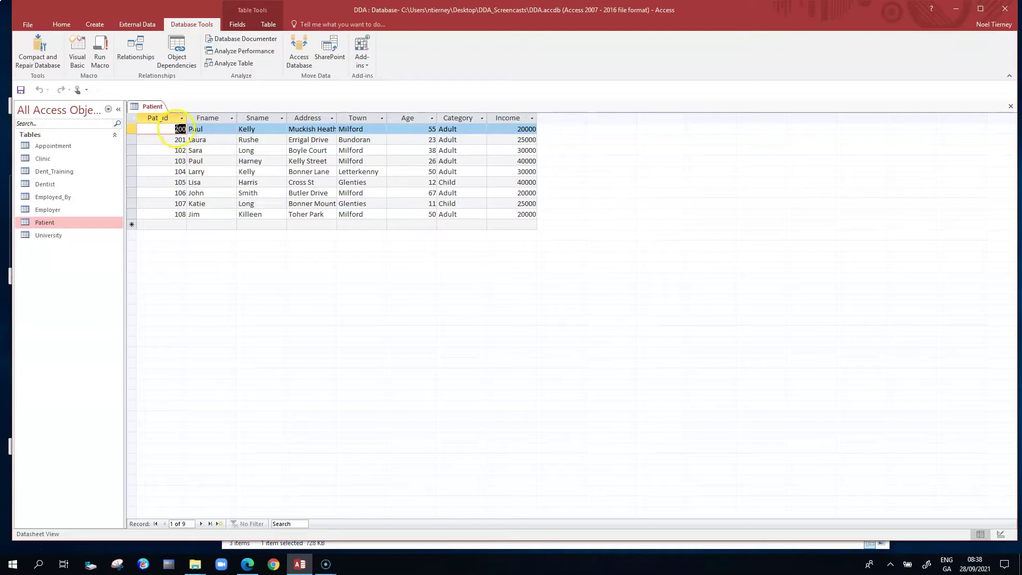
{"action": "left_click", "coordinate": [179, 140]}
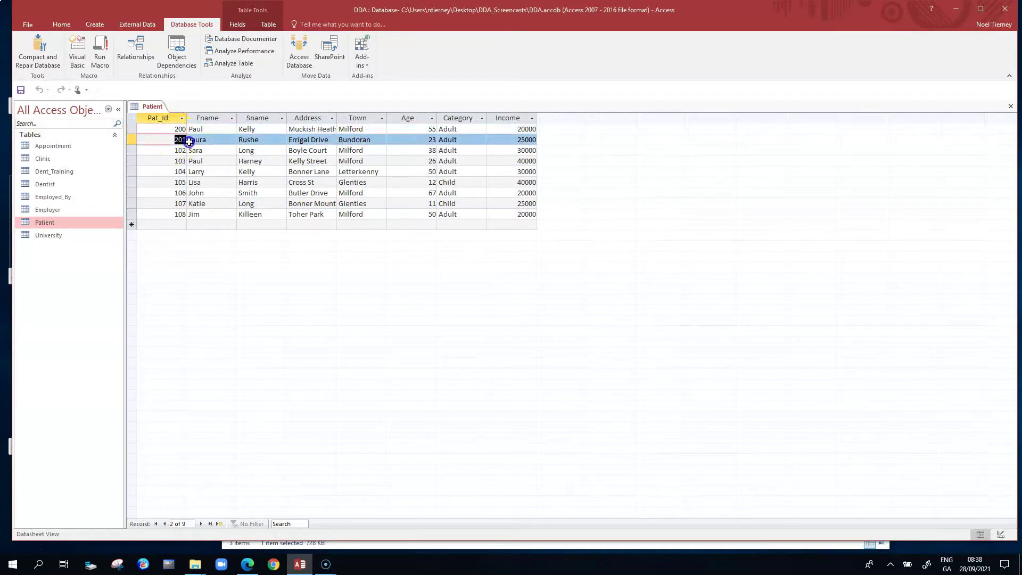
{"action": "left_click", "coordinate": [59, 146]}
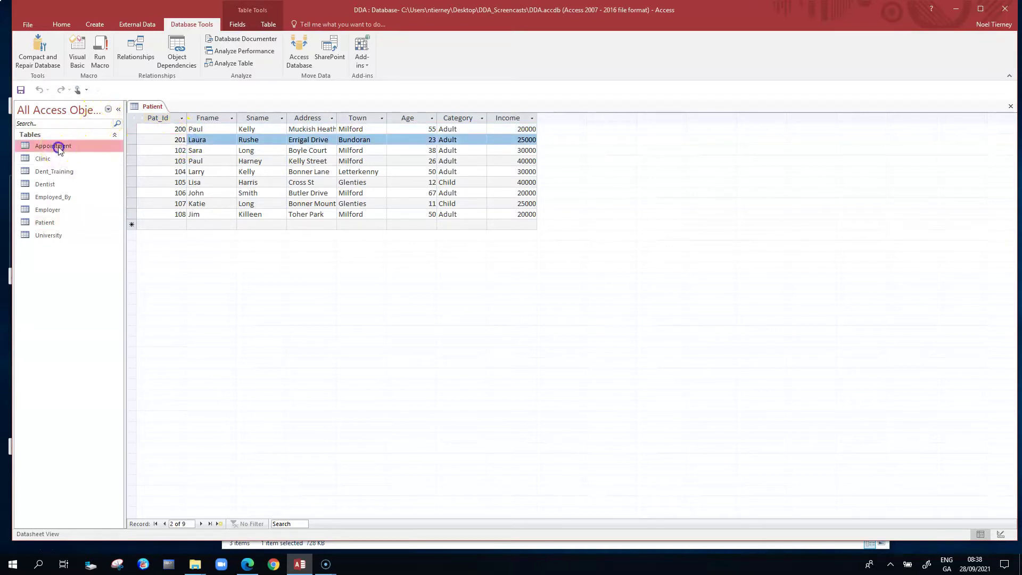
{"action": "double_click", "coordinate": [60, 147]}
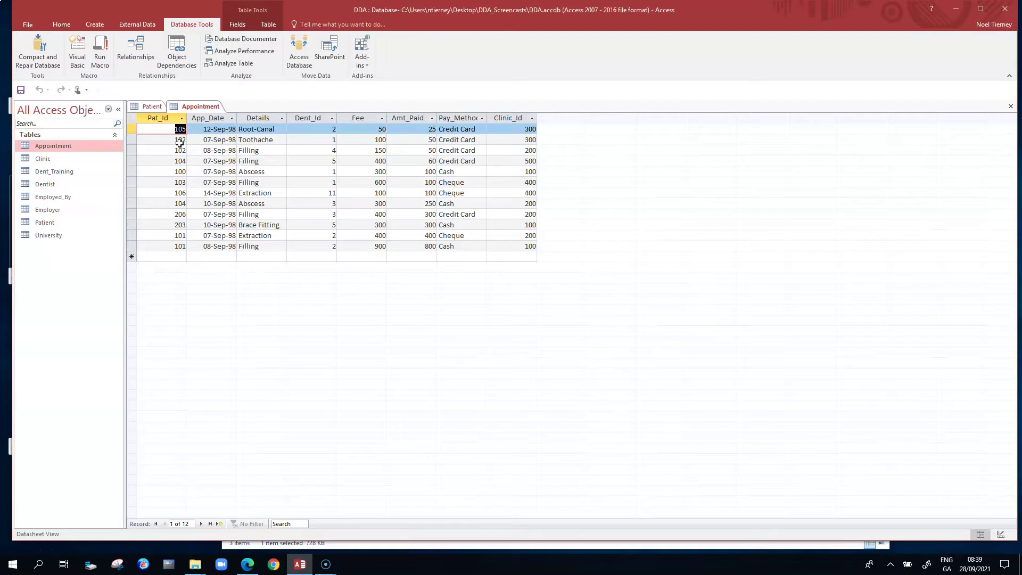
{"action": "left_click", "coordinate": [1011, 106]}
{"action": "left_click", "coordinate": [1011, 106]}
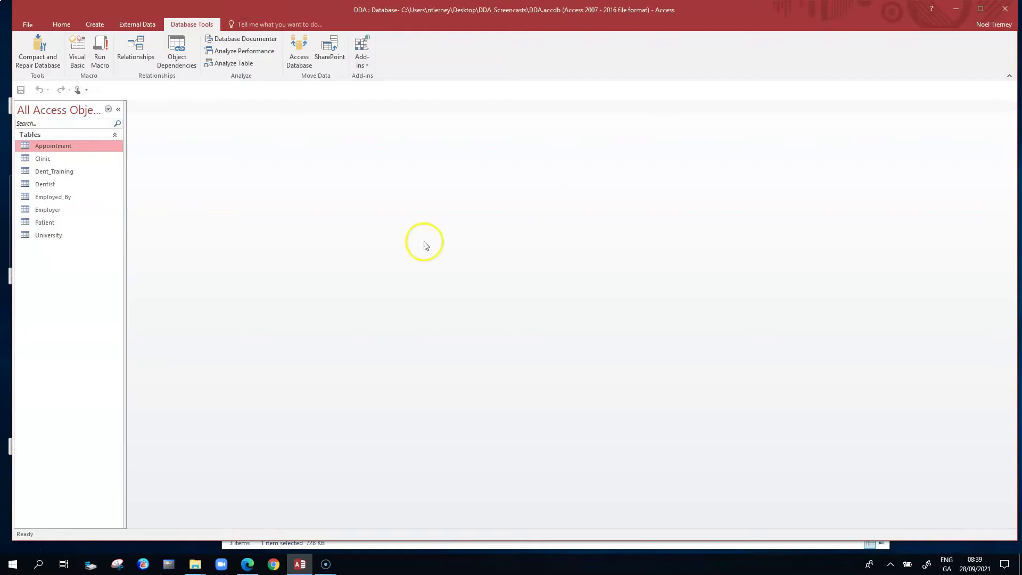
{"action": "left_click", "coordinate": [136, 51]}
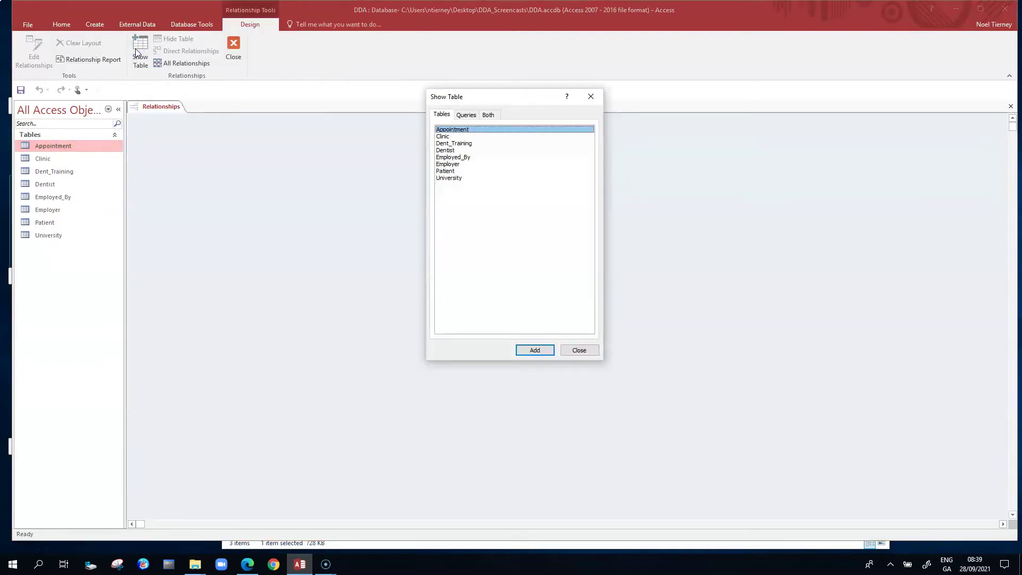
{"action": "left_click", "coordinate": [576, 351]}
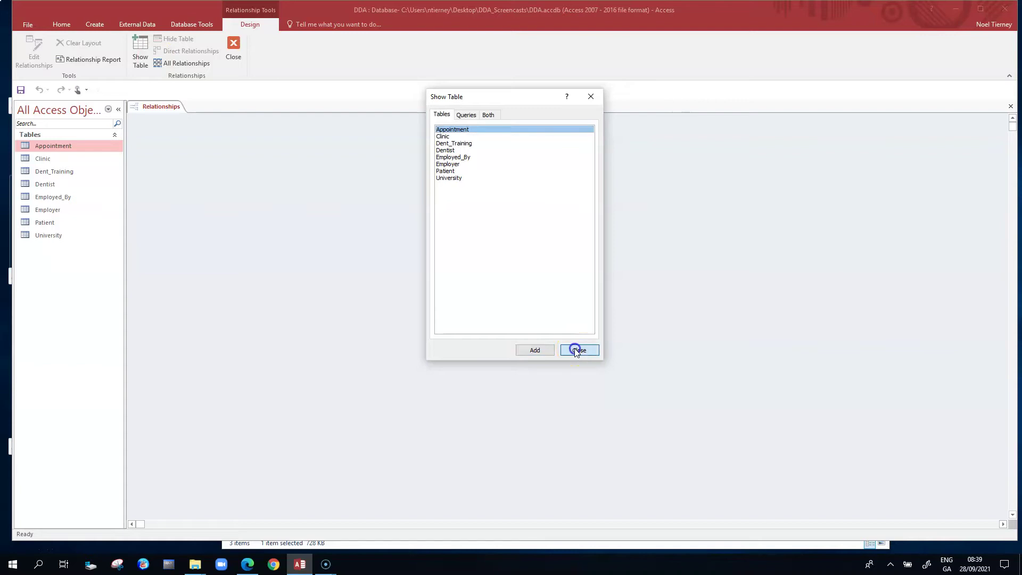
{"action": "left_click", "coordinate": [193, 25]}
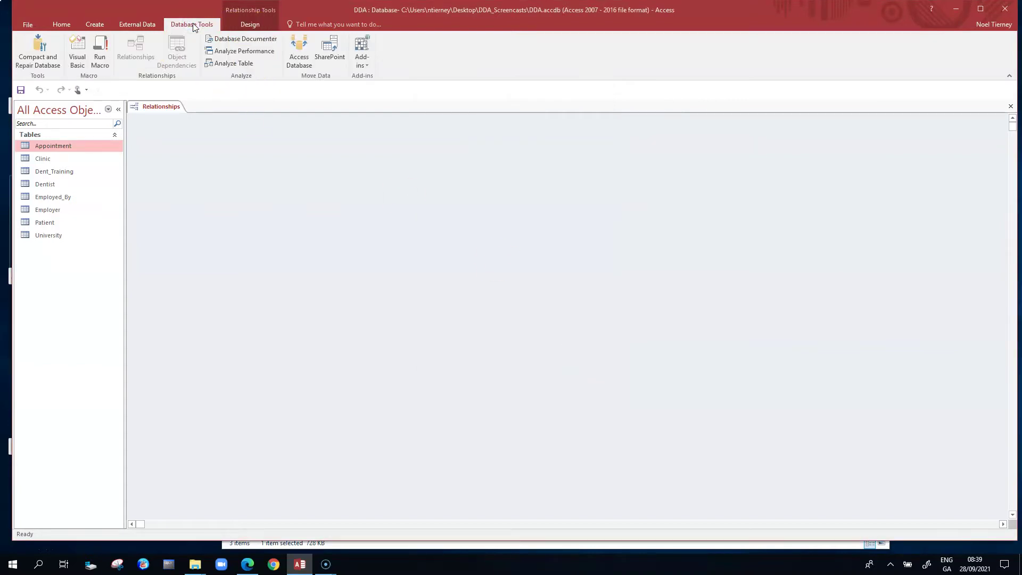
{"action": "left_click", "coordinate": [156, 27]}
{"action": "left_click", "coordinate": [138, 24]}
{"action": "left_click", "coordinate": [1011, 106]}
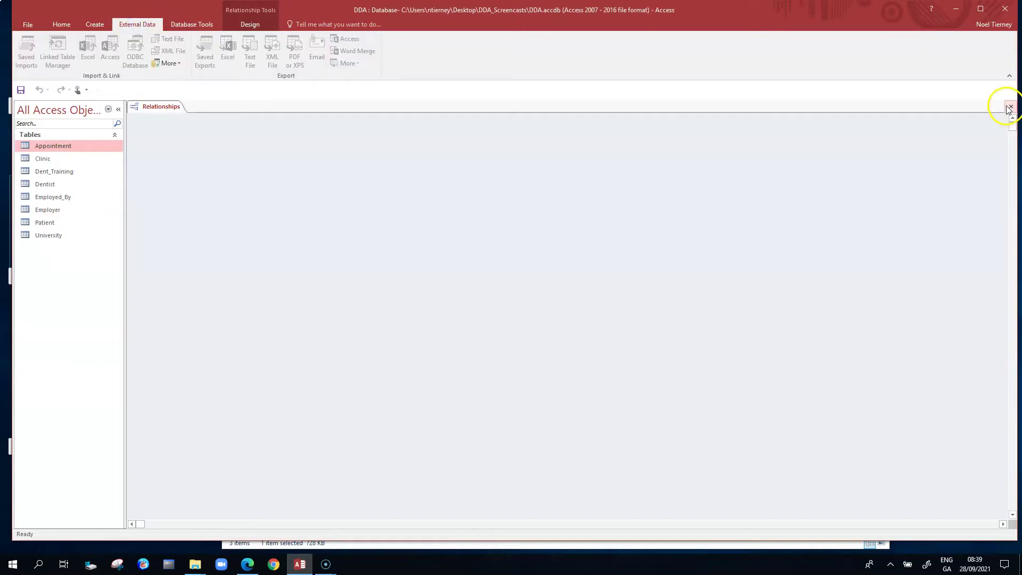
Step: Open the database's relationships layout and look through the lists of tables and queries that can be added
{"action": "left_click", "coordinate": [205, 24]}
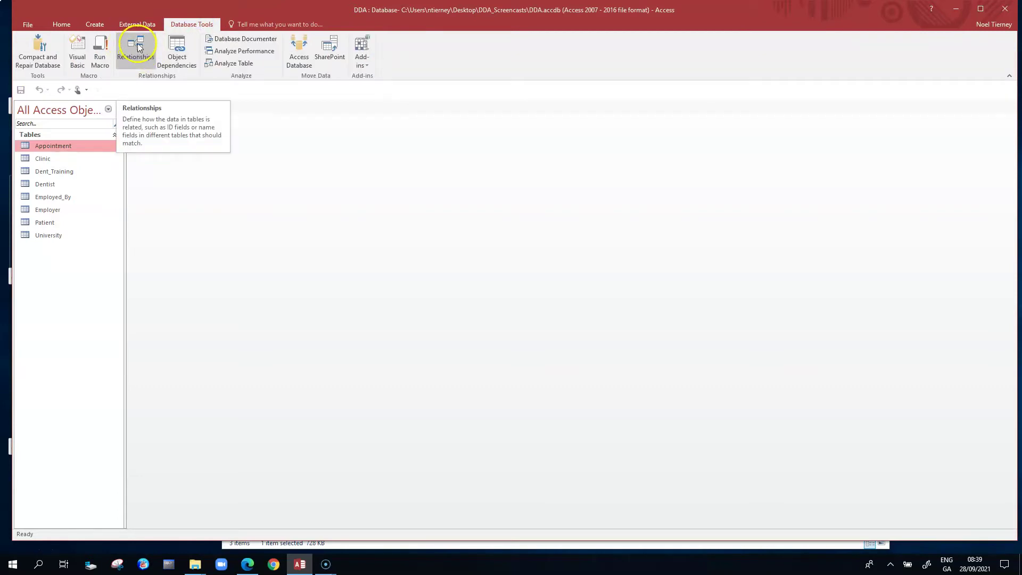
{"action": "left_click", "coordinate": [138, 62]}
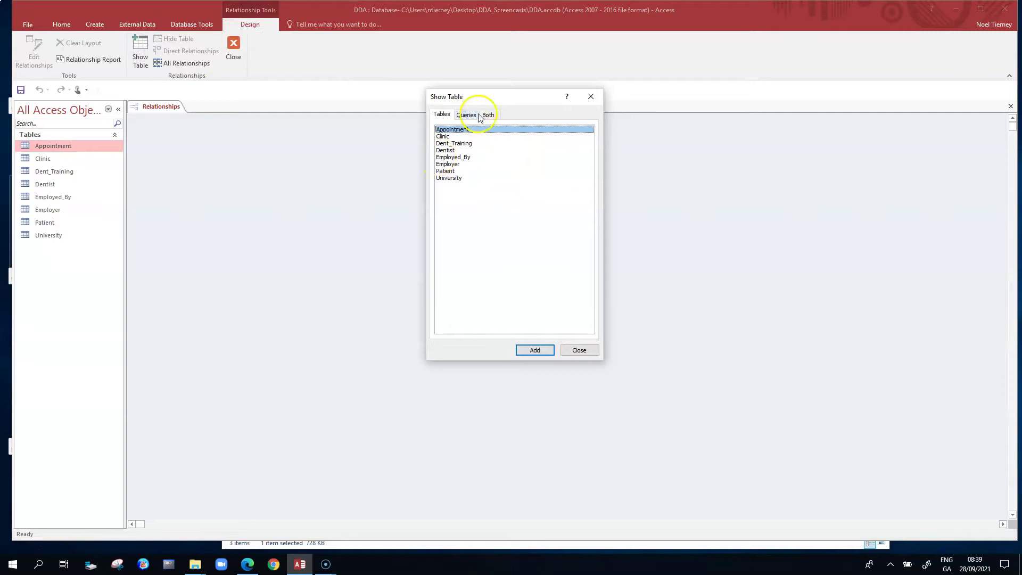
{"action": "left_click_drag", "start_coordinate": [491, 99], "coordinate": [488, 108]}
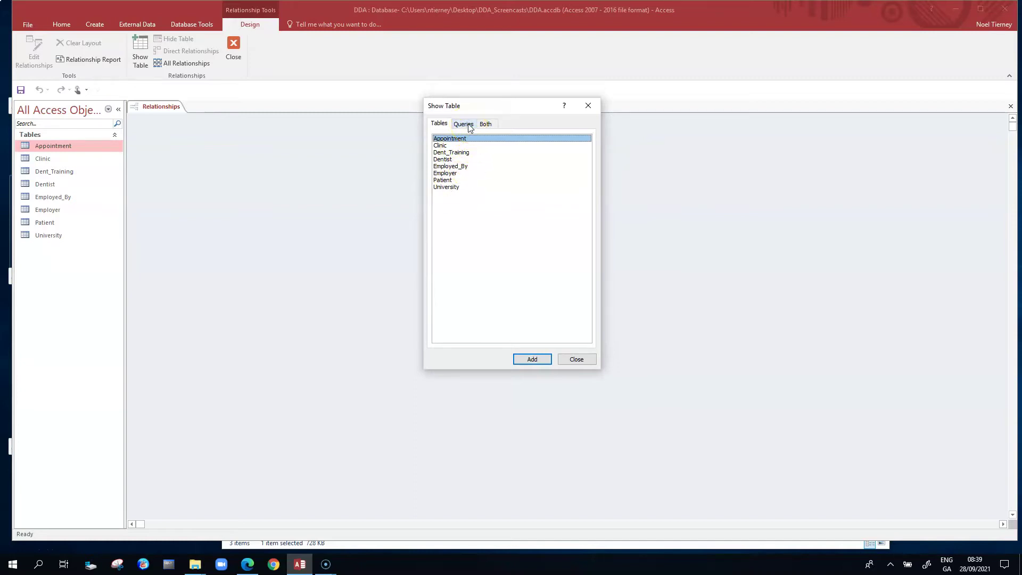
{"action": "left_click", "coordinate": [470, 127]}
{"action": "left_click", "coordinate": [490, 126]}
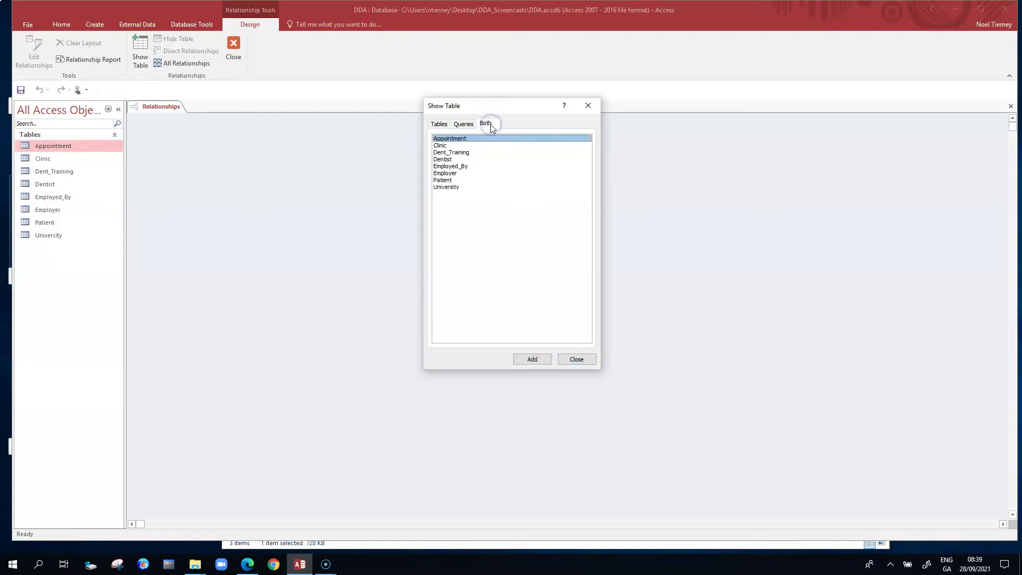
{"action": "left_click", "coordinate": [441, 126]}
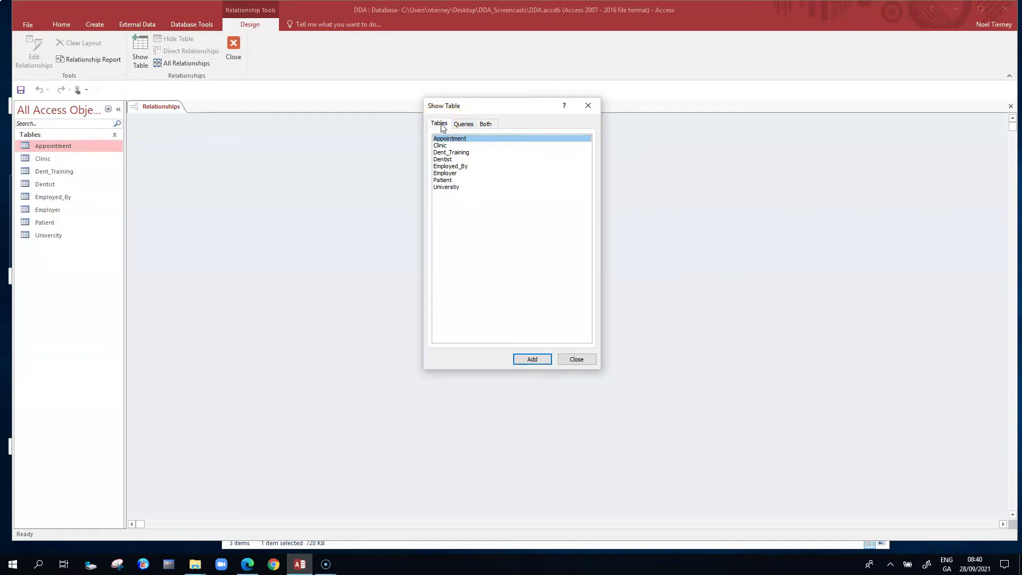
Step: Add all eight tables, from Appointment to University, to the relationships layout and close the Show Table dialog
{"action": "left_click", "coordinate": [454, 139]}
{"action": "left_click", "coordinate": [452, 142]}
{"action": "left_click_drag", "start_coordinate": [454, 138], "coordinate": [299, 158]}
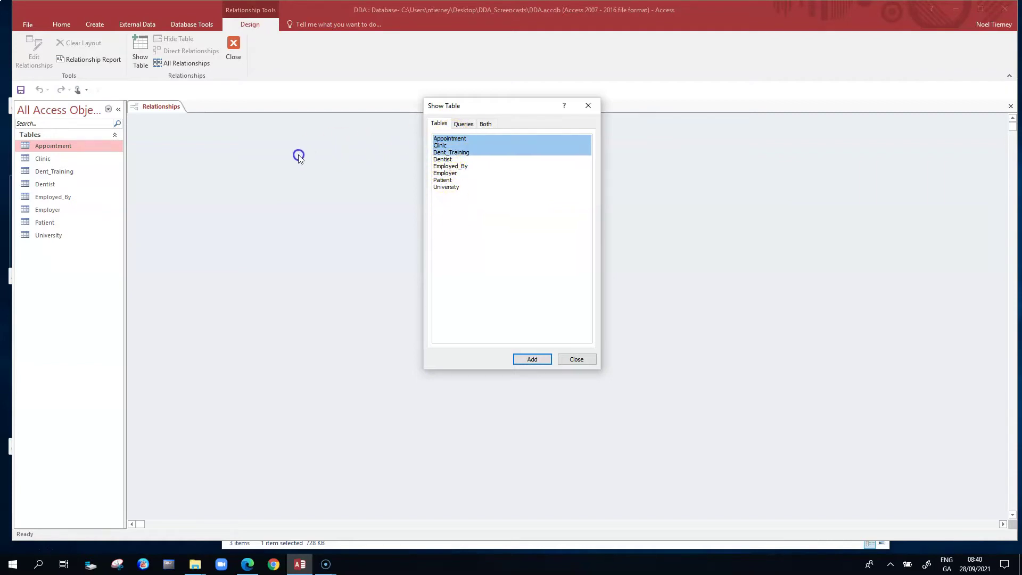
{"action": "left_click", "coordinate": [475, 187]}
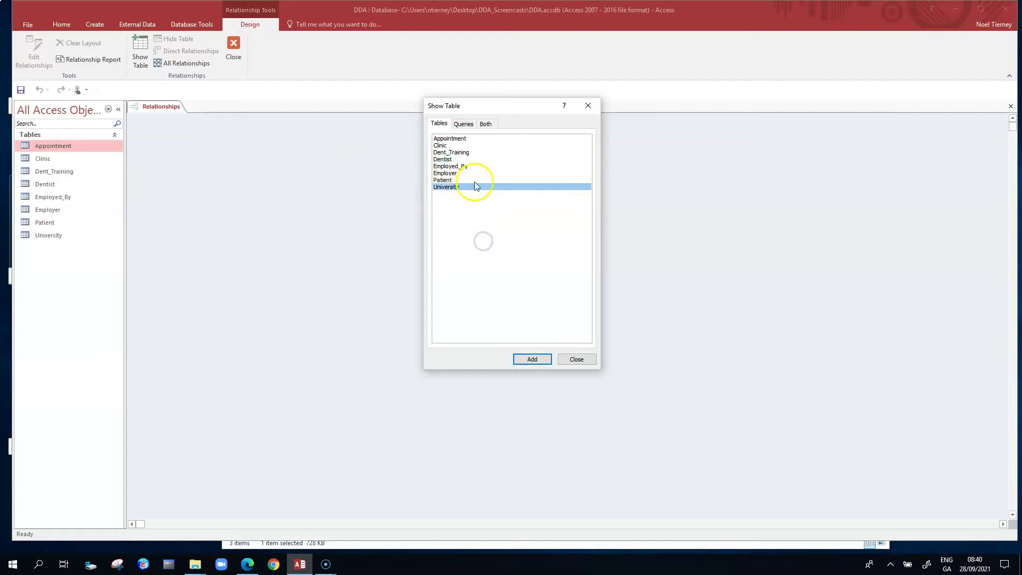
{"action": "left_click", "coordinate": [456, 139]}
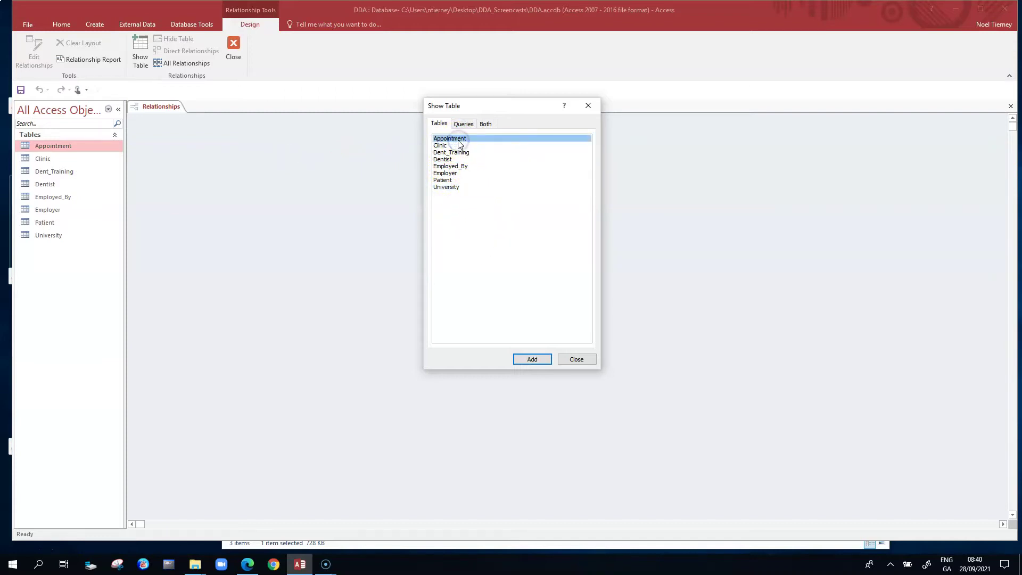
{"action": "key", "text": "shift+Down"}
{"action": "key", "text": "shift+Down"}
{"action": "key", "text": "shift+Down"}
{"action": "key", "text": "shift+Down"}
{"action": "key", "text": "shift+Down"}
{"action": "key", "text": "shift+Down"}
{"action": "key", "text": "shift+Down"}
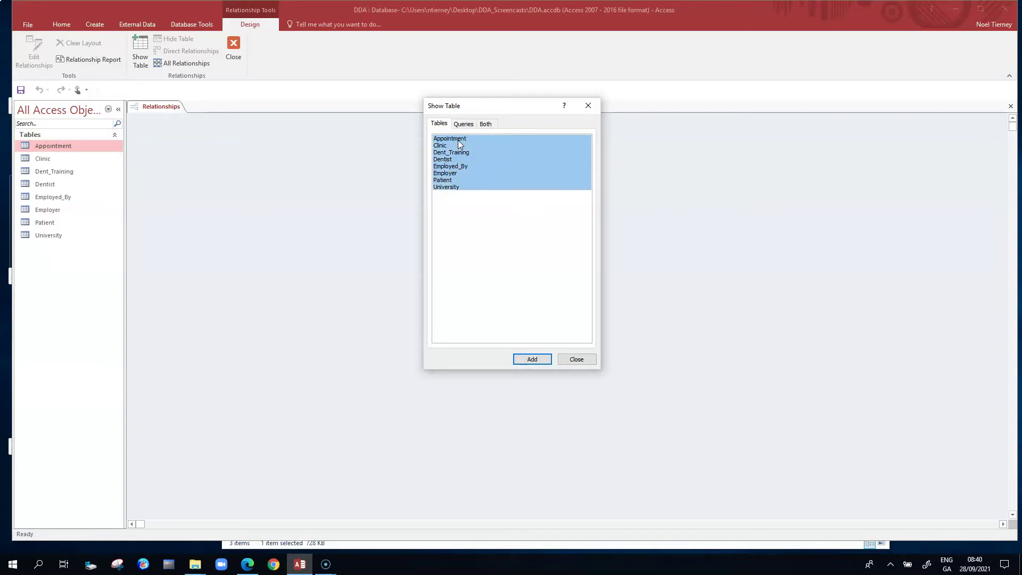
{"action": "left_click", "coordinate": [531, 360]}
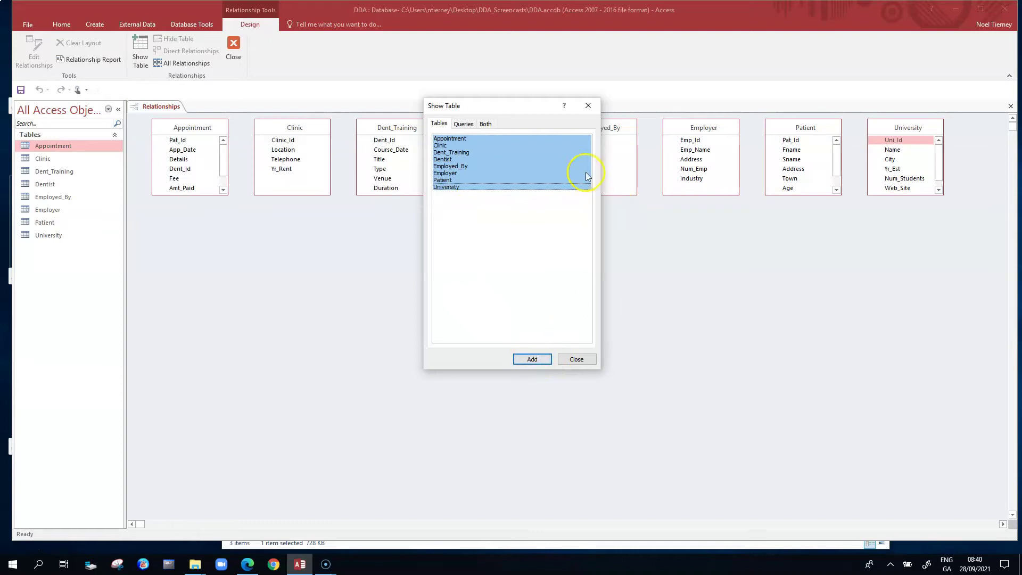
{"action": "left_click_drag", "start_coordinate": [503, 104], "coordinate": [514, 253]}
{"action": "left_click", "coordinate": [598, 257]}
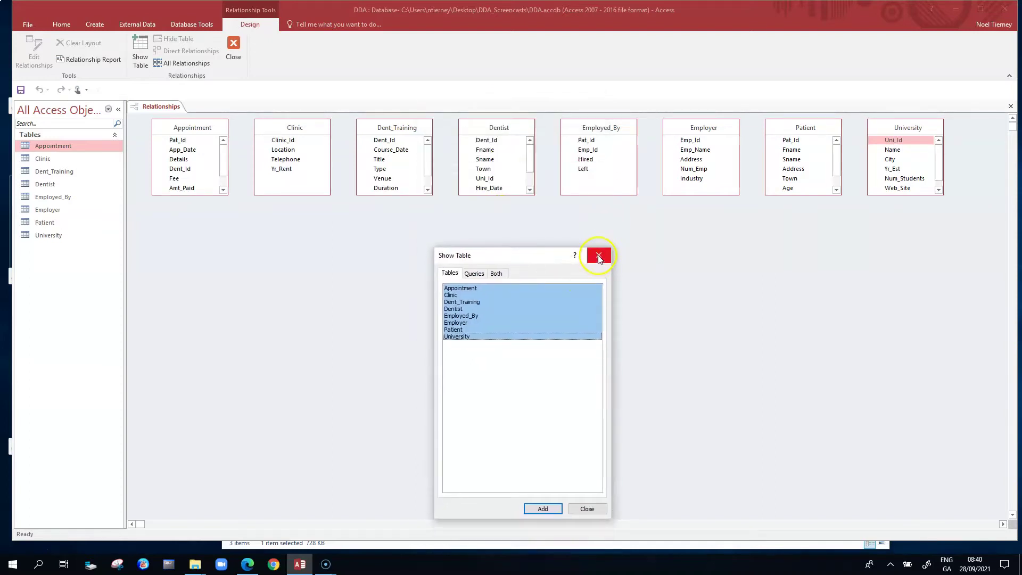
{"action": "left_click", "coordinate": [587, 508]}
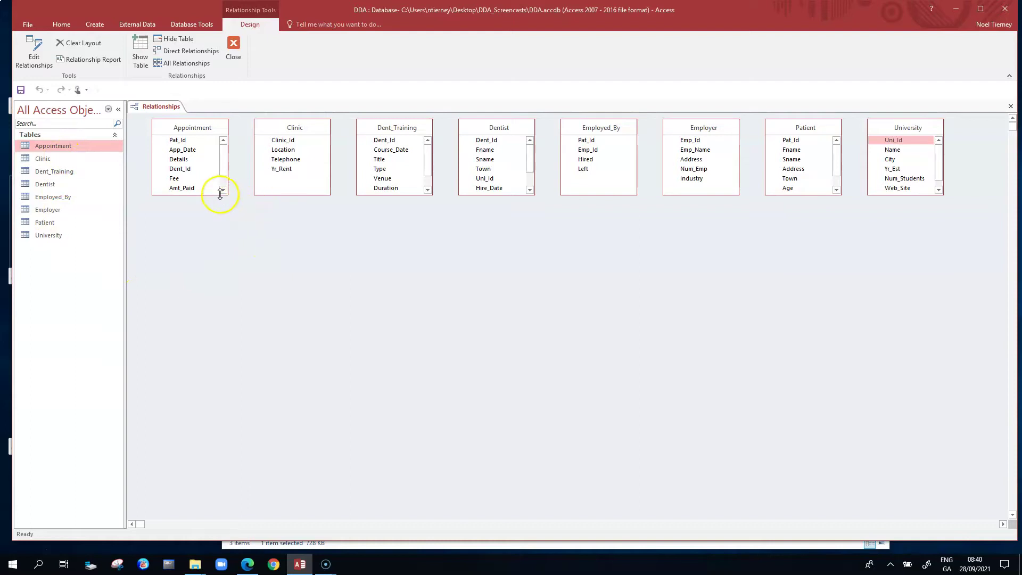
Step: Enlarge the Appointment, Dent_Training, Dentist, Patient and University table boxes so that all their fields fit without scrolling
{"action": "left_click_drag", "start_coordinate": [221, 193], "coordinate": [222, 212]}
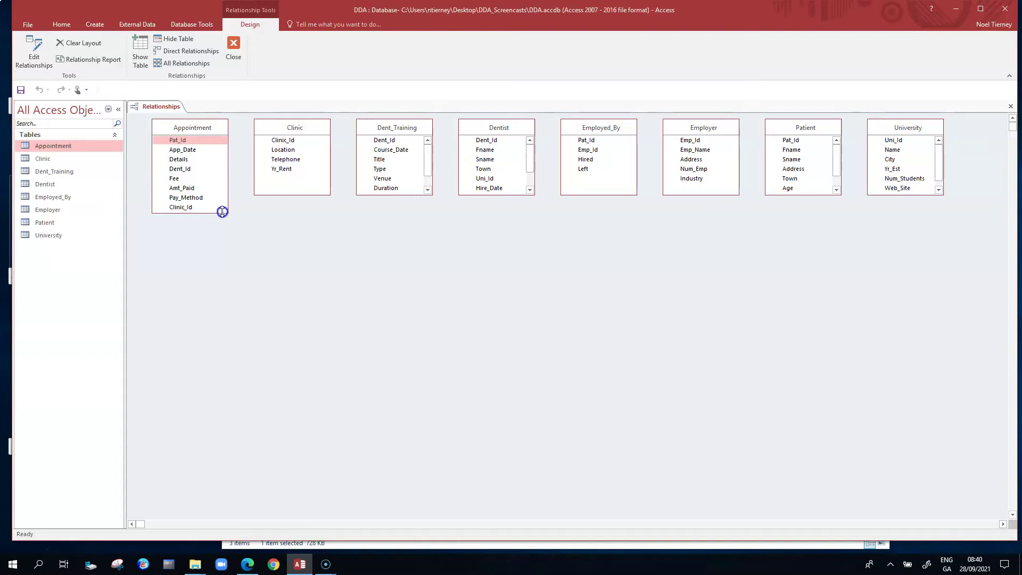
{"action": "mouse_move", "coordinate": [428, 162]}
{"action": "left_mouse_down"}
{"action": "mouse_move", "coordinate": [429, 182]}
{"action": "mouse_move", "coordinate": [428, 157]}
{"action": "left_mouse_up"}
{"action": "left_click_drag", "start_coordinate": [431, 195], "coordinate": [434, 215]}
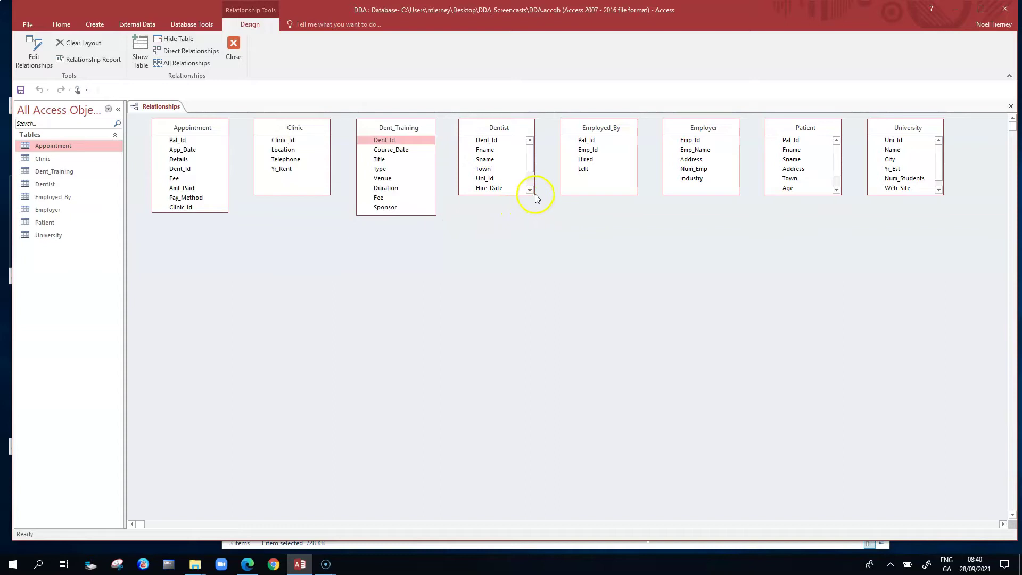
{"action": "left_click_drag", "start_coordinate": [532, 195], "coordinate": [536, 224]}
{"action": "left_click_drag", "start_coordinate": [837, 195], "coordinate": [851, 215]}
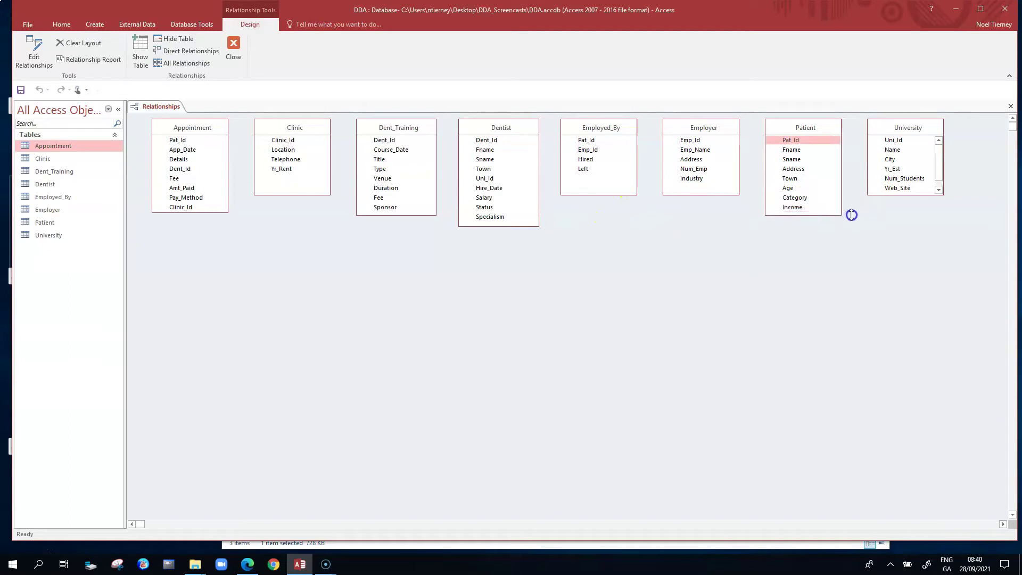
{"action": "left_click_drag", "start_coordinate": [943, 195], "coordinate": [951, 208]}
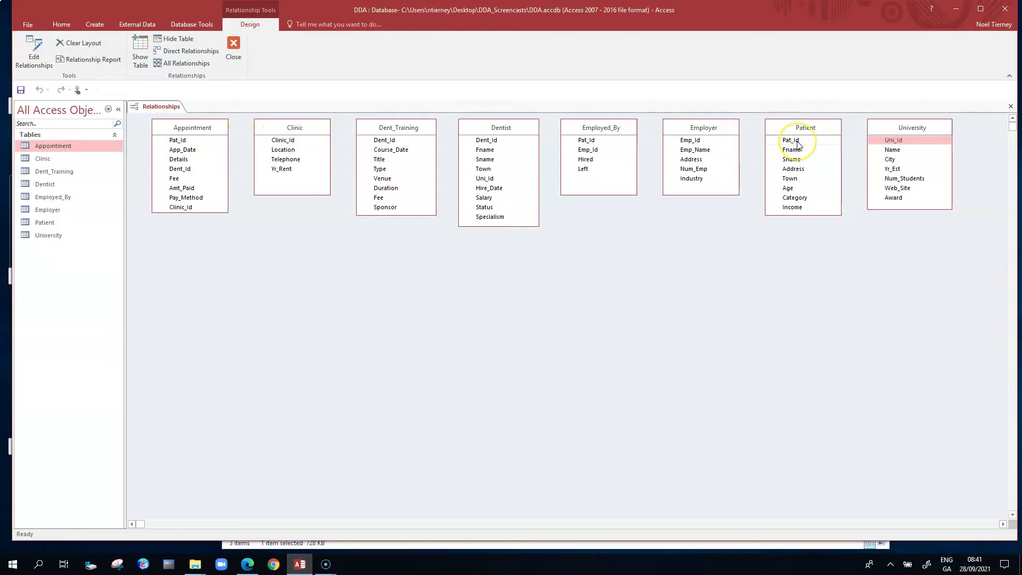
Step: Create a relationship from Pat_Id in the Patient table to Pat_Id in the Appointment table
{"action": "mouse_move", "coordinate": [797, 141]}
{"action": "left_mouse_down"}
{"action": "mouse_move", "coordinate": [755, 147]}
{"action": "mouse_move", "coordinate": [804, 137]}
{"action": "left_mouse_up"}
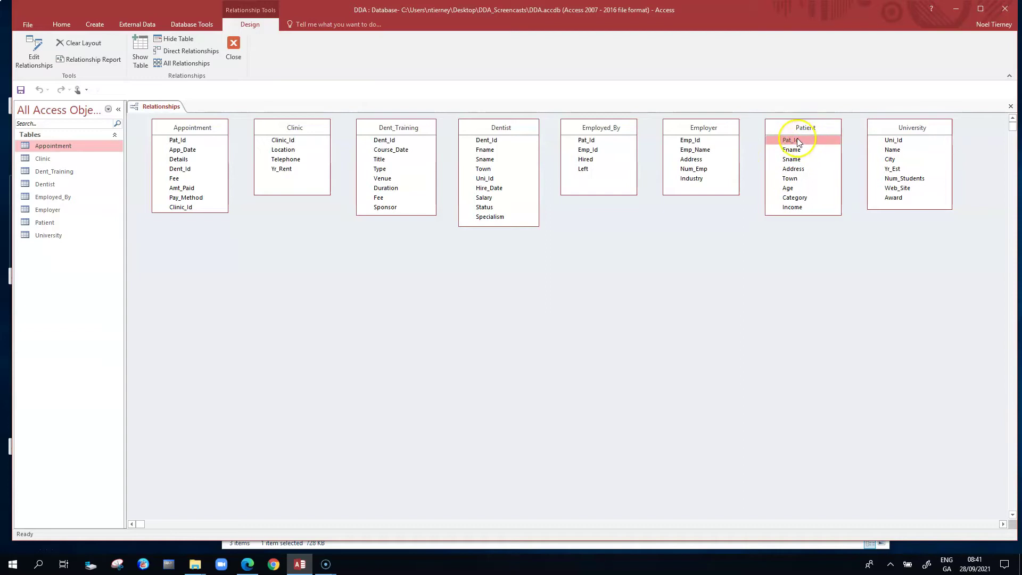
{"action": "left_click_drag", "start_coordinate": [798, 142], "coordinate": [178, 139]}
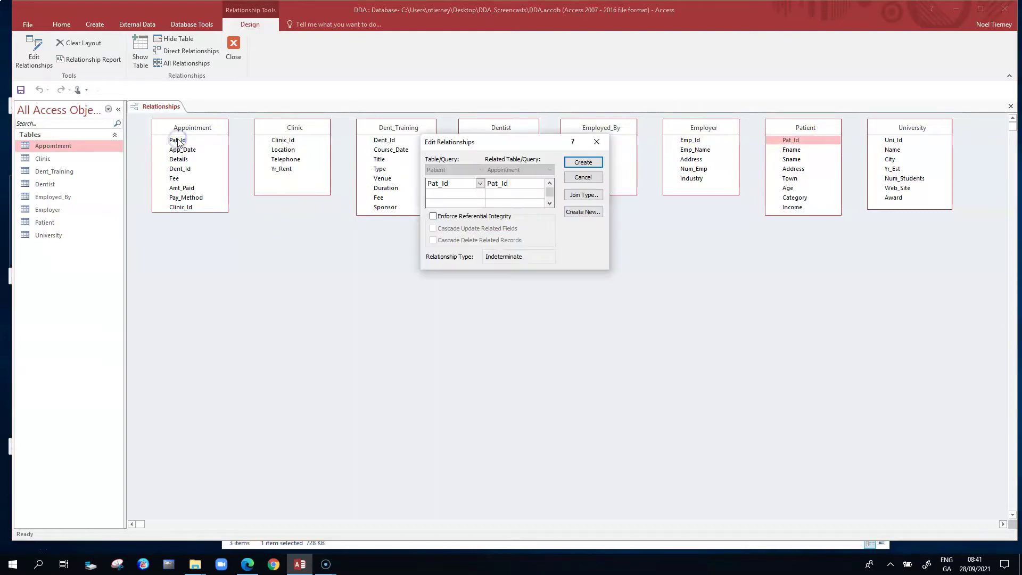
{"action": "left_click", "coordinate": [585, 162]}
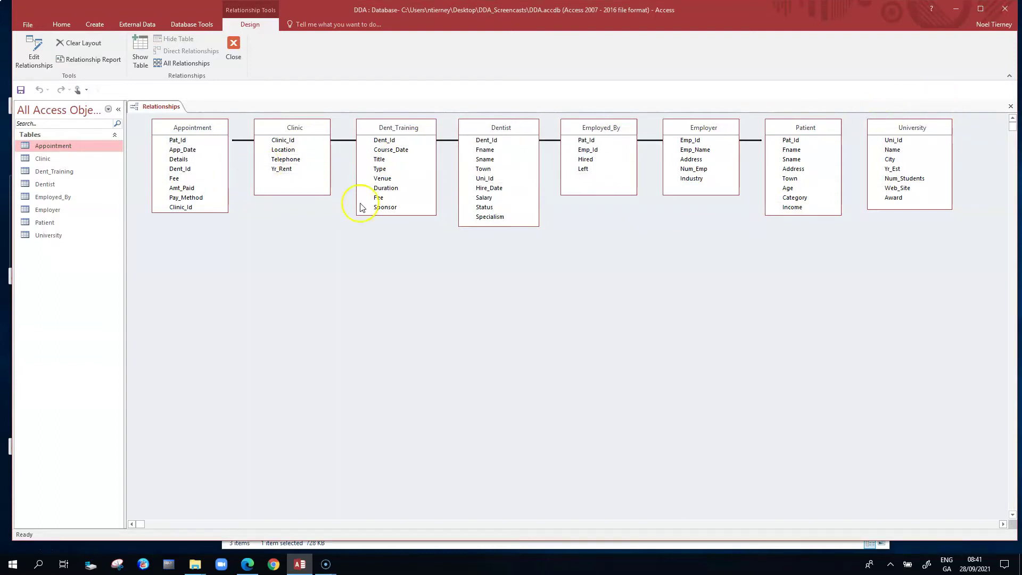
Step: Spread out the table boxes: Patient at the upper left, Appointment low in the middle, Clinic above Dent_Training, and Dentist slightly lower
{"action": "left_click_drag", "start_coordinate": [191, 126], "coordinate": [431, 360]}
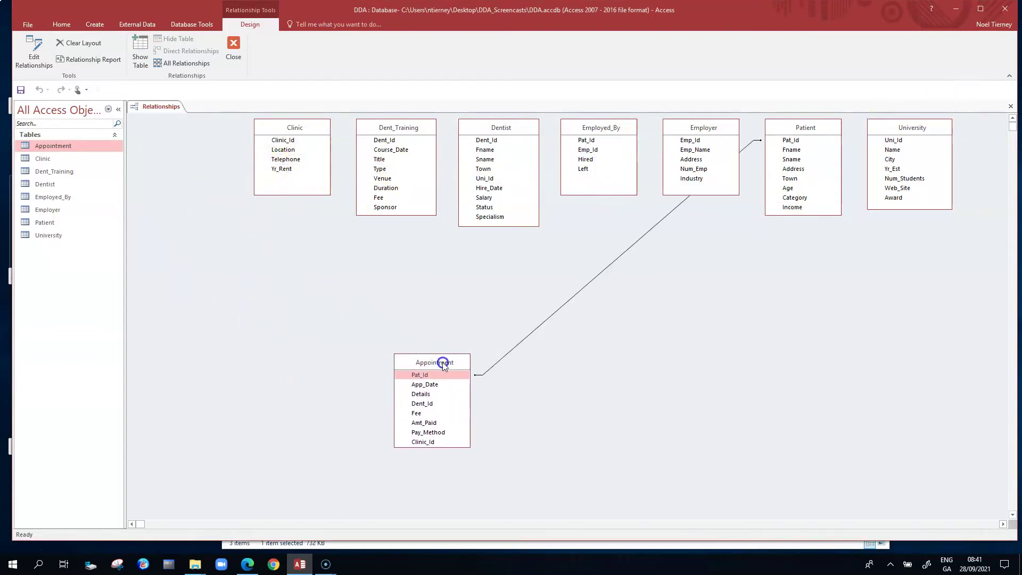
{"action": "left_click_drag", "start_coordinate": [806, 127], "coordinate": [190, 139]}
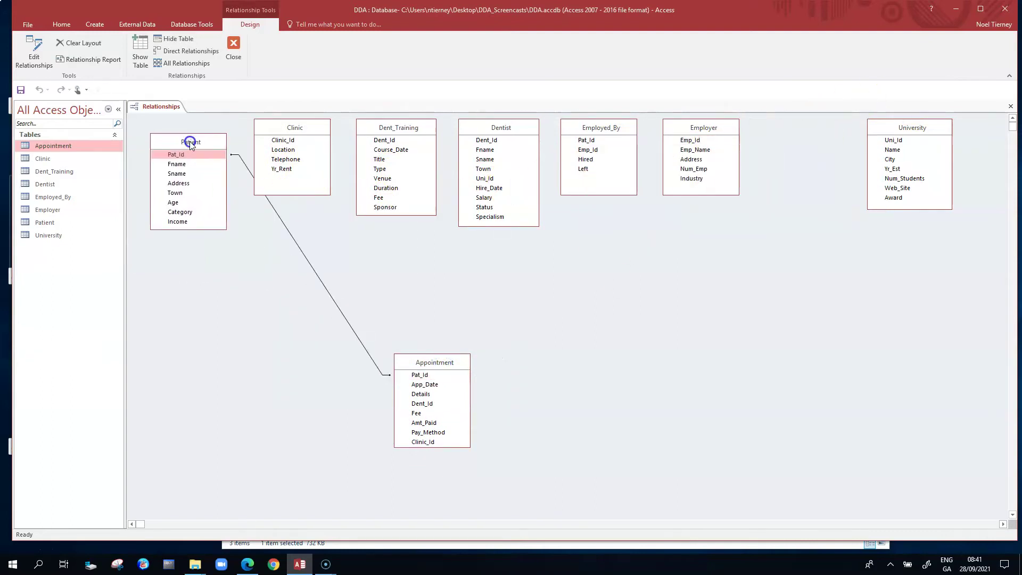
{"action": "left_click_drag", "start_coordinate": [324, 133], "coordinate": [678, 233]}
{"action": "left_click_drag", "start_coordinate": [498, 212], "coordinate": [684, 333]}
{"action": "left_click_drag", "start_coordinate": [496, 128], "coordinate": [483, 142]}
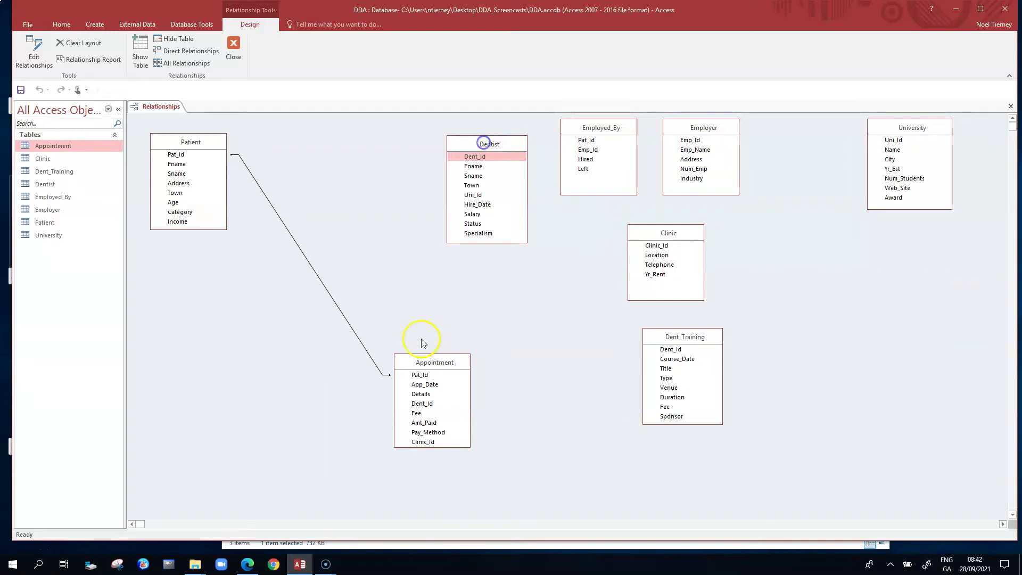
Step: Examine the Pat_Id, Dent_Id and Clinic_Id foreign key fields in the Appointment table
{"action": "left_click", "coordinate": [426, 376]}
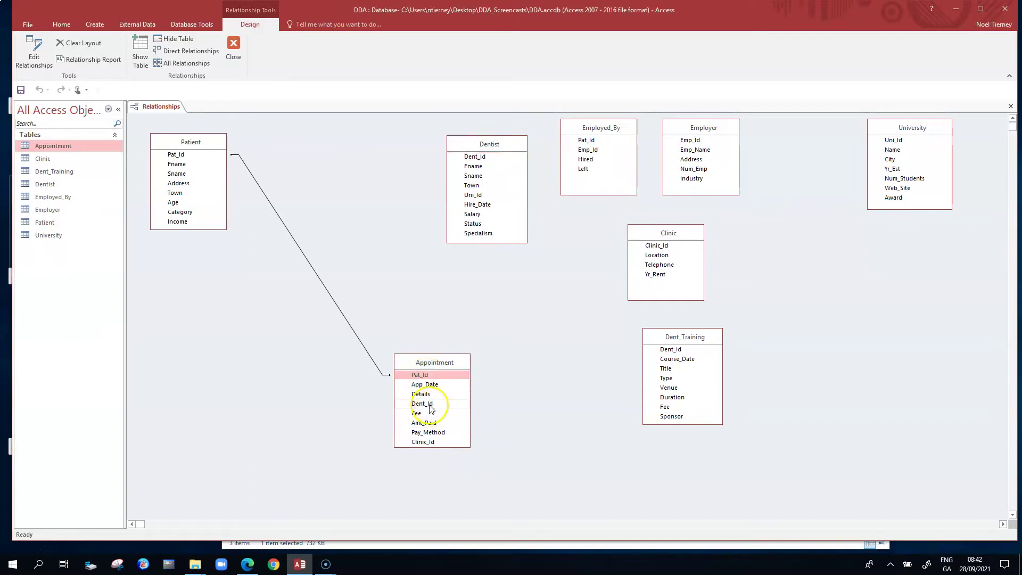
{"action": "left_click", "coordinate": [430, 405]}
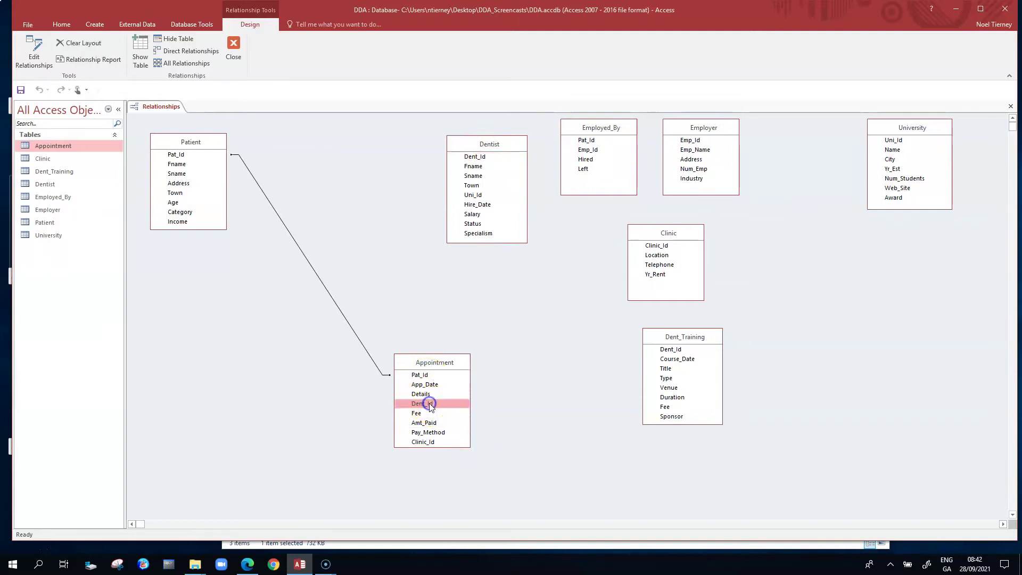
{"action": "left_click", "coordinate": [430, 442]}
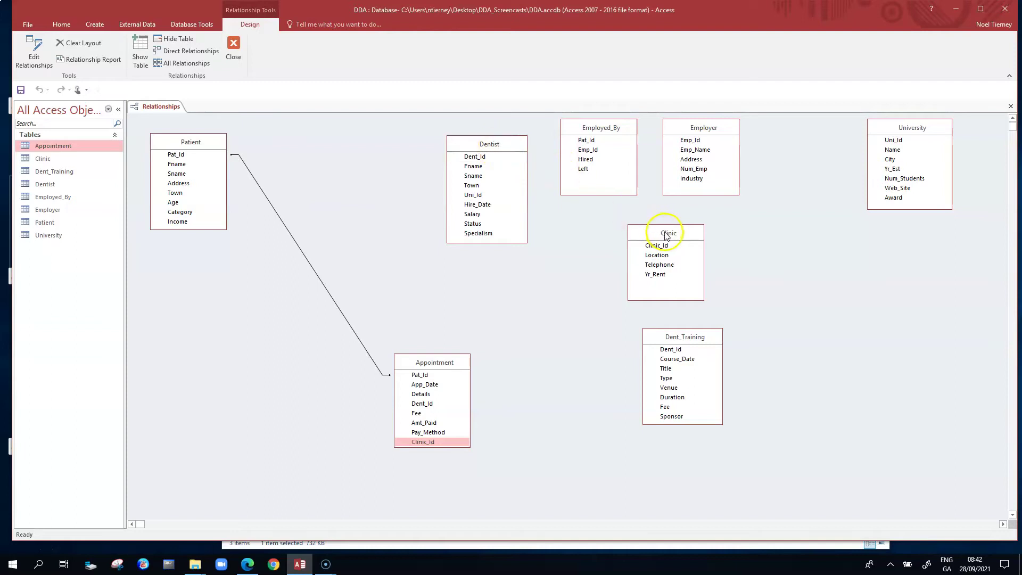
Step: Rearrange the layout so Clinic sits at the upper left, Appointment between Clinic and Dentist but lower, and Patient beside Dent_Training
{"action": "left_click_drag", "start_coordinate": [669, 238], "coordinate": [191, 280]}
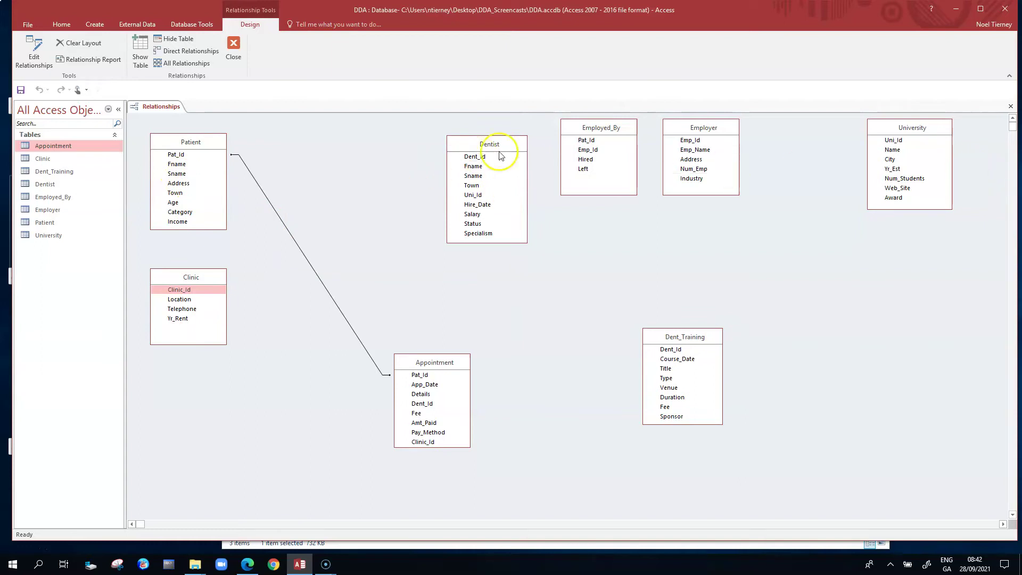
{"action": "left_click", "coordinate": [618, 152]}
{"action": "left_click", "coordinate": [193, 286]}
{"action": "left_click", "coordinate": [197, 142]}
{"action": "left_click_drag", "start_coordinate": [197, 142], "coordinate": [596, 364]}
{"action": "left_click_drag", "start_coordinate": [193, 279], "coordinate": [245, 136]}
{"action": "left_click_drag", "start_coordinate": [425, 368], "coordinate": [340, 246]}
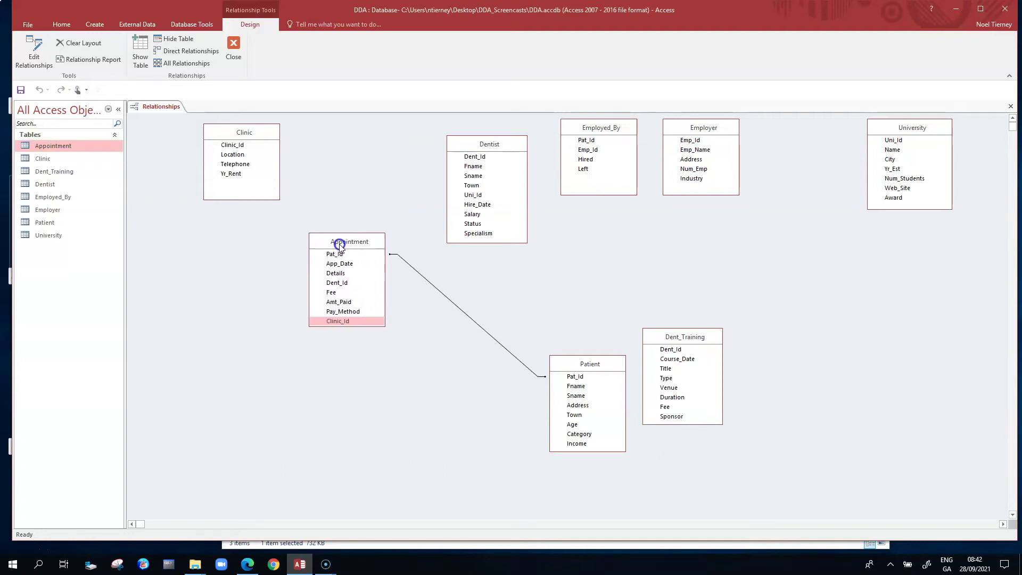